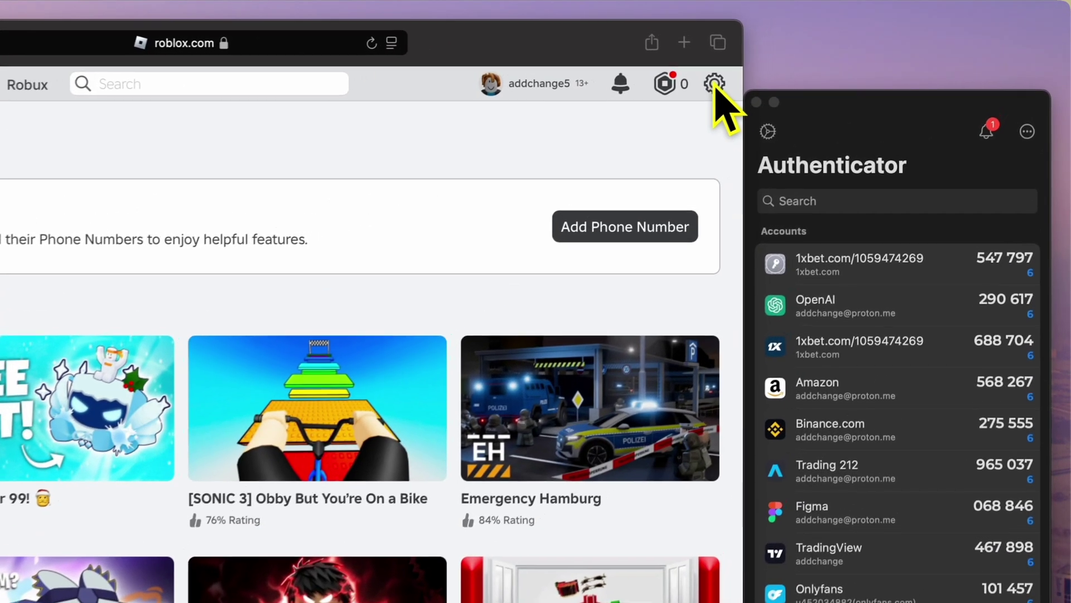
# - Go to account Settings from the gear menu and switch to the Security page
pyautogui.click(708, 85)
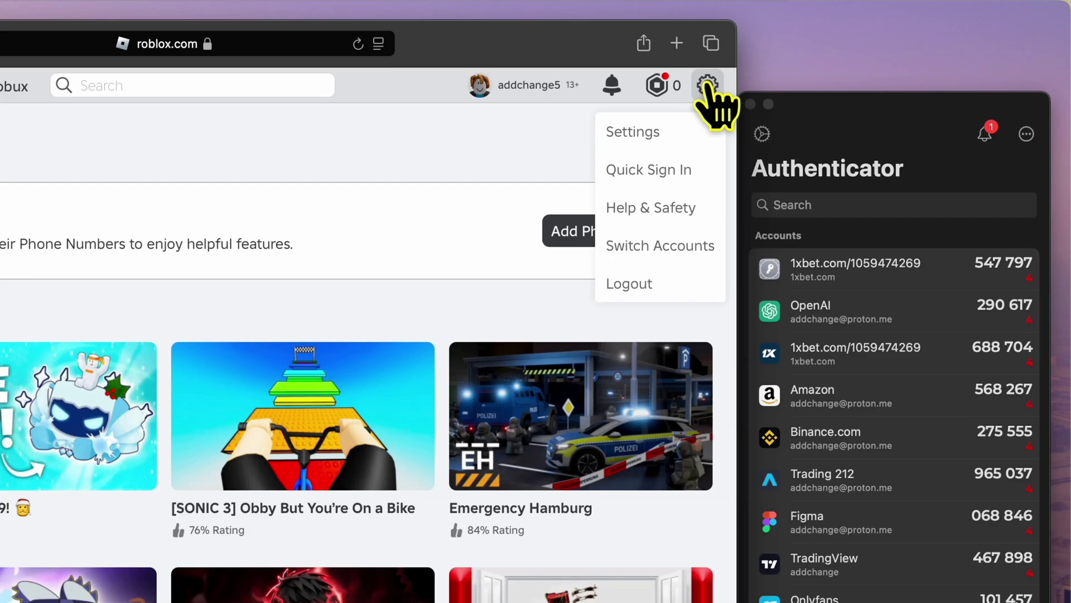
pyautogui.click(636, 134)
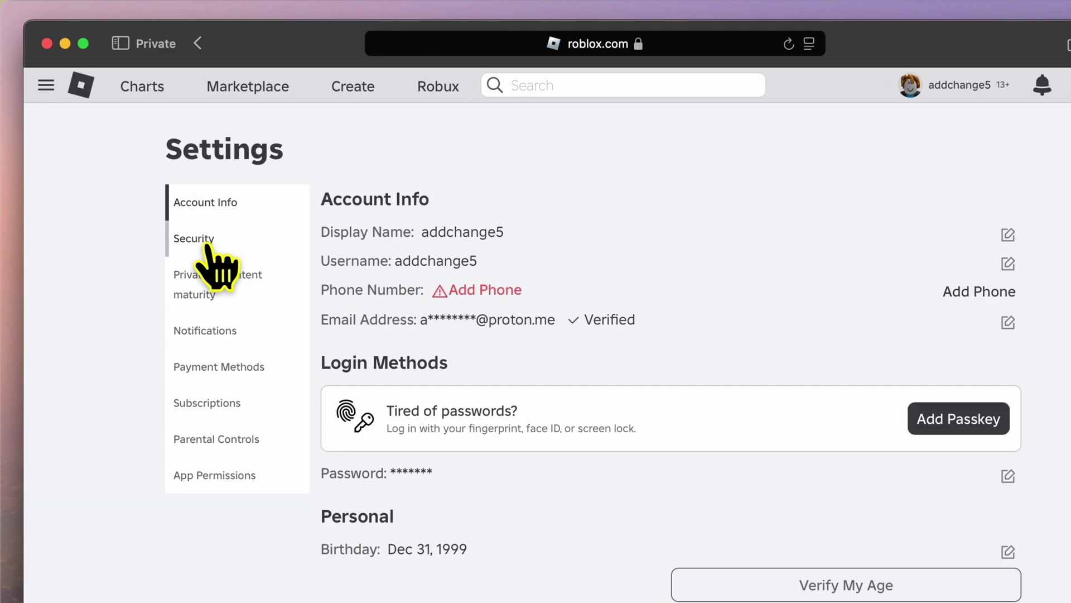
pyautogui.click(207, 245)
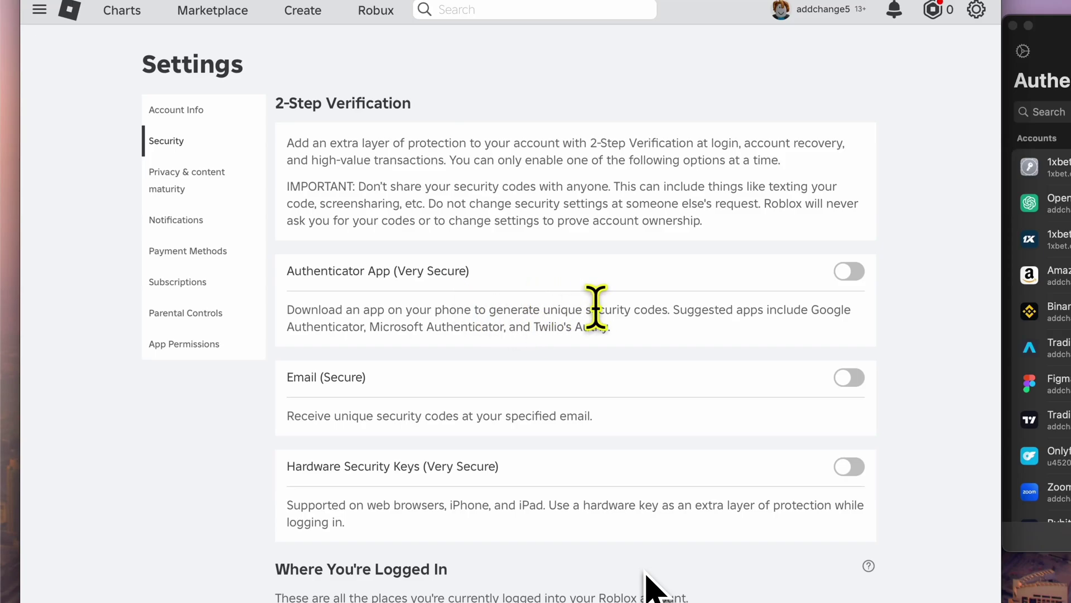
# - Turn on the Authenticator App toggle and reach the emailed one-time code prompt
pyautogui.moveTo(277, 283); pyautogui.dragTo(443, 279)
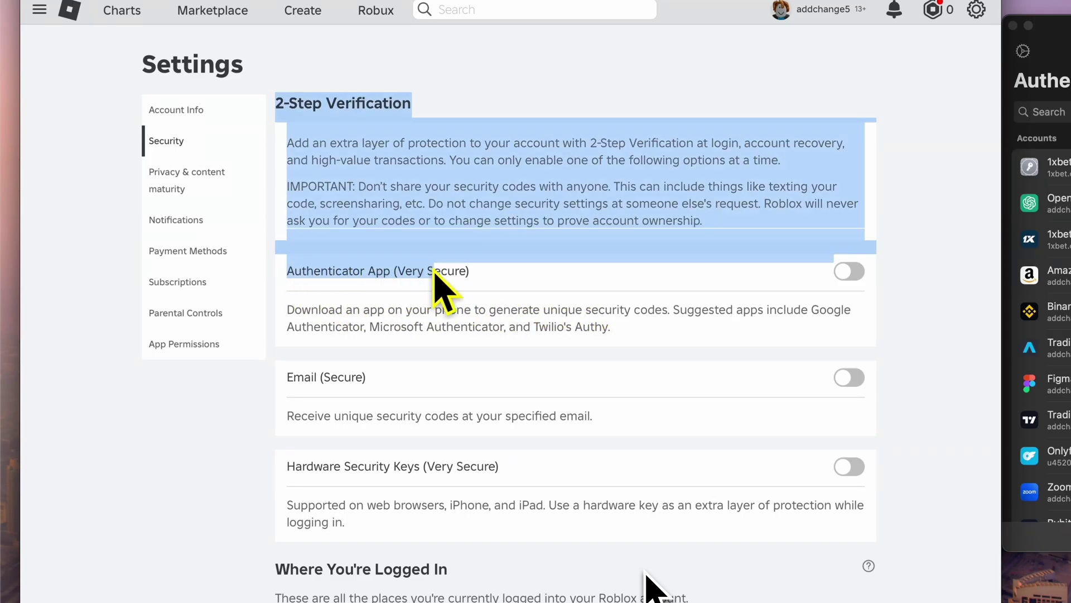
pyautogui.click(380, 277)
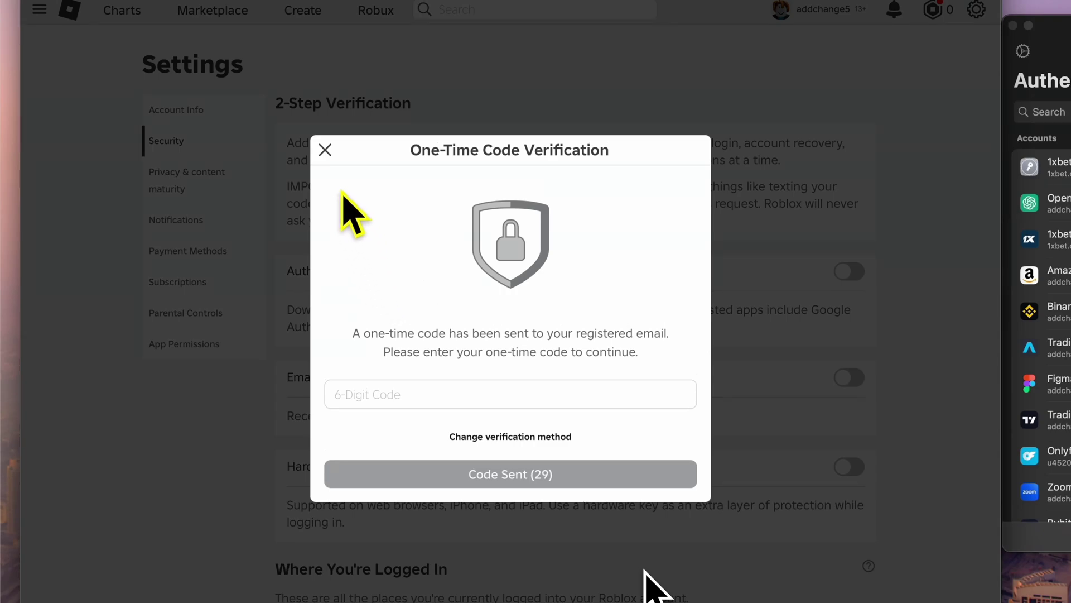
pyautogui.moveTo(415, 150); pyautogui.dragTo(612, 153)
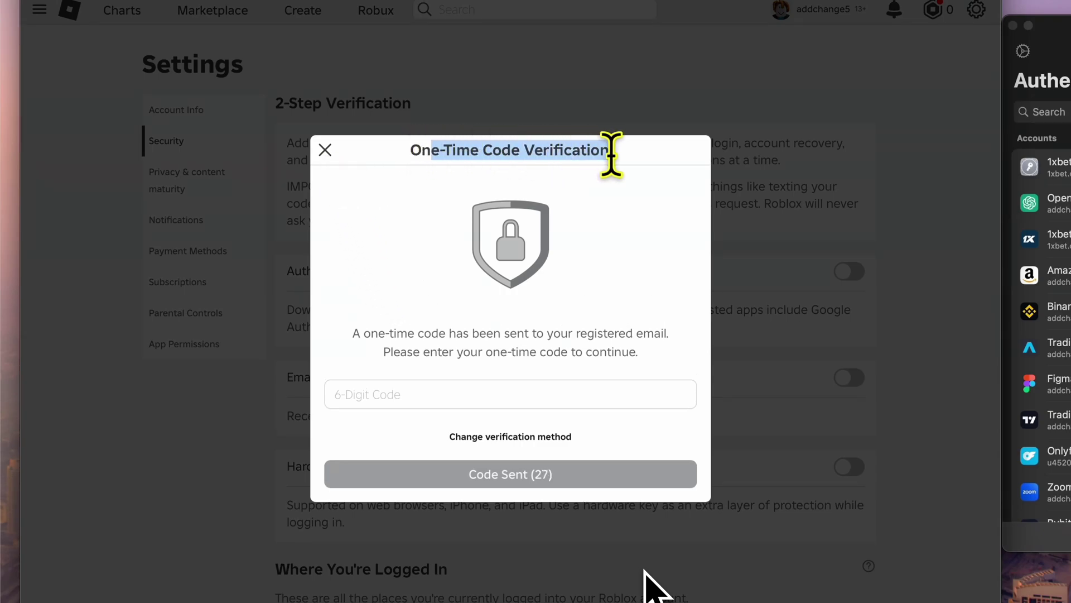
pyautogui.moveTo(353, 333); pyautogui.dragTo(657, 361)
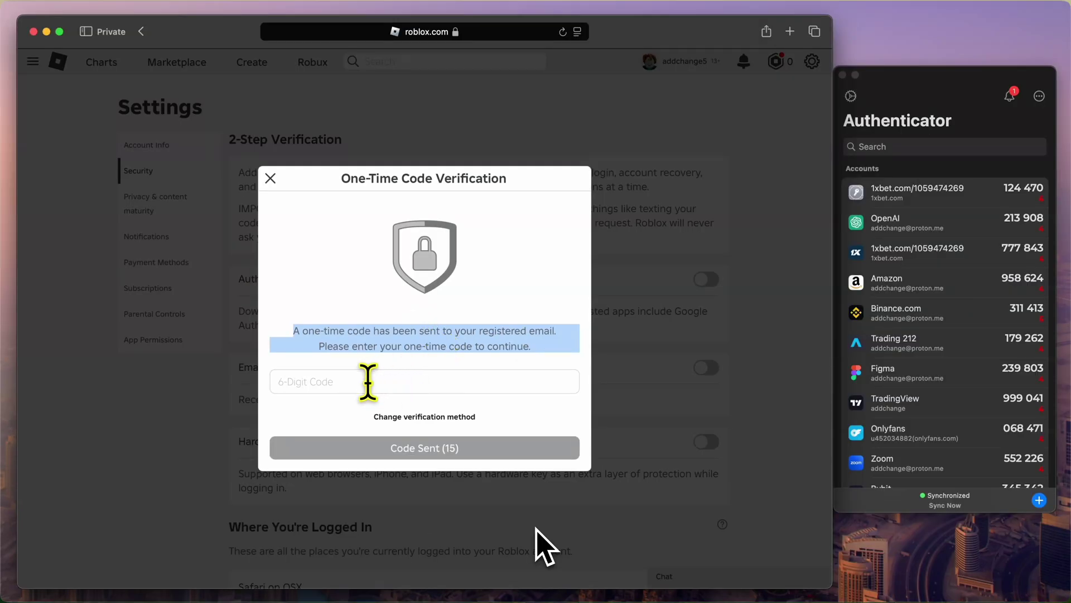
pyautogui.click(440, 392)
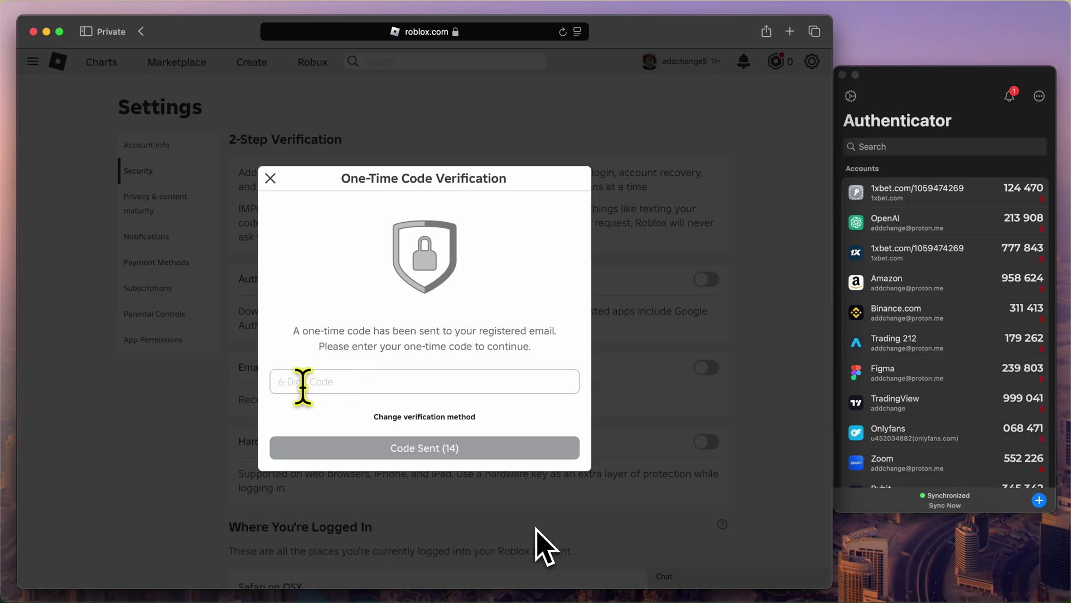
# - Submit the emailed one-time code to bring up the Authenticator Setup QR code
pyautogui.click(326, 424)
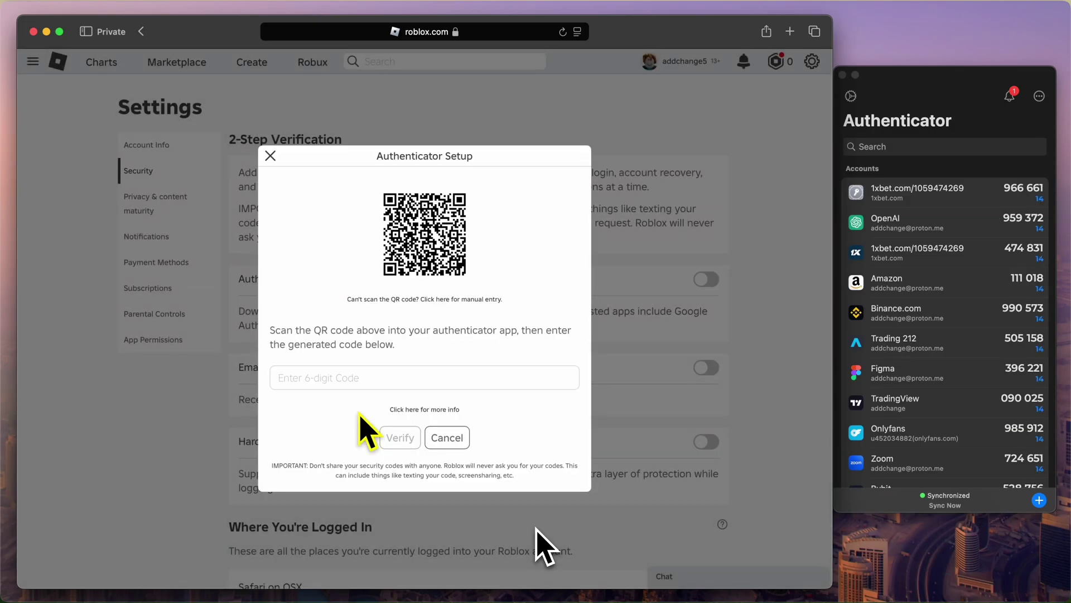
pyautogui.moveTo(273, 333); pyautogui.dragTo(452, 352)
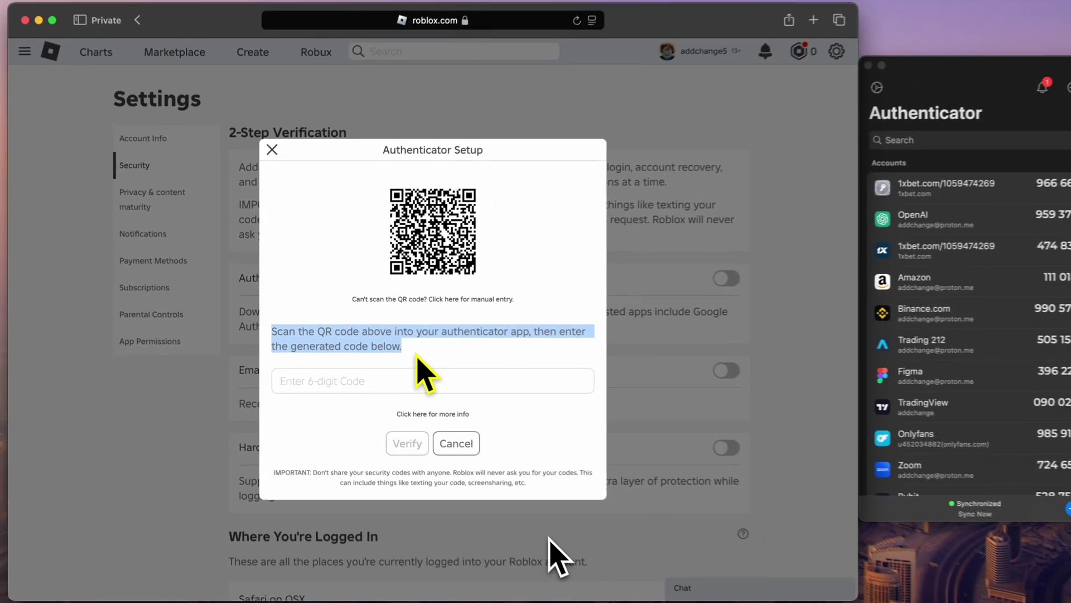
pyautogui.click(413, 360)
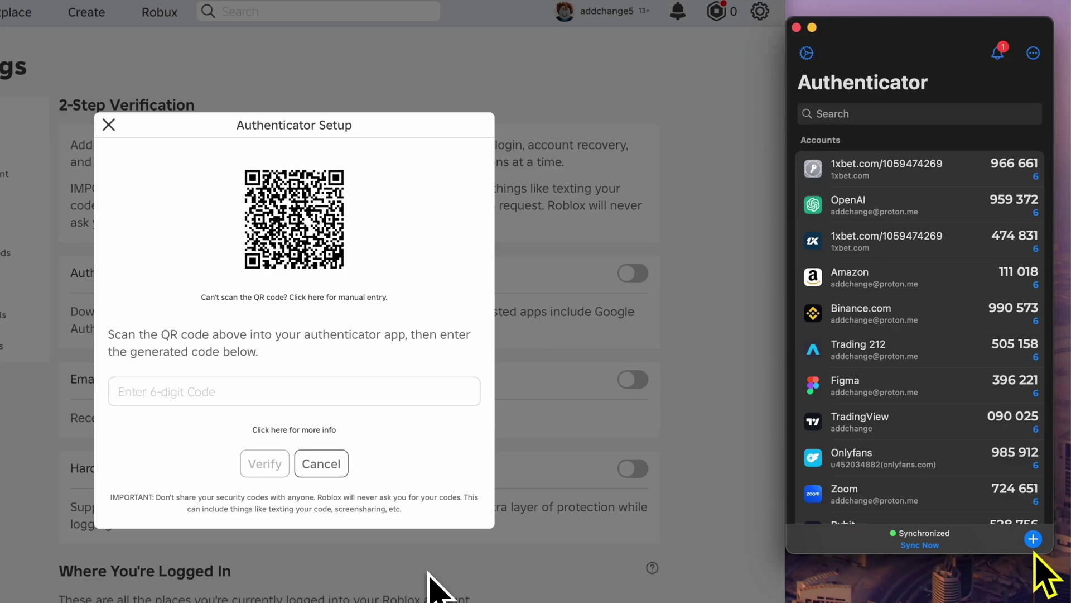
# - Add a new Roblox account in Authenticator by scanning the QR code and saving it
pyautogui.click(1033, 539)
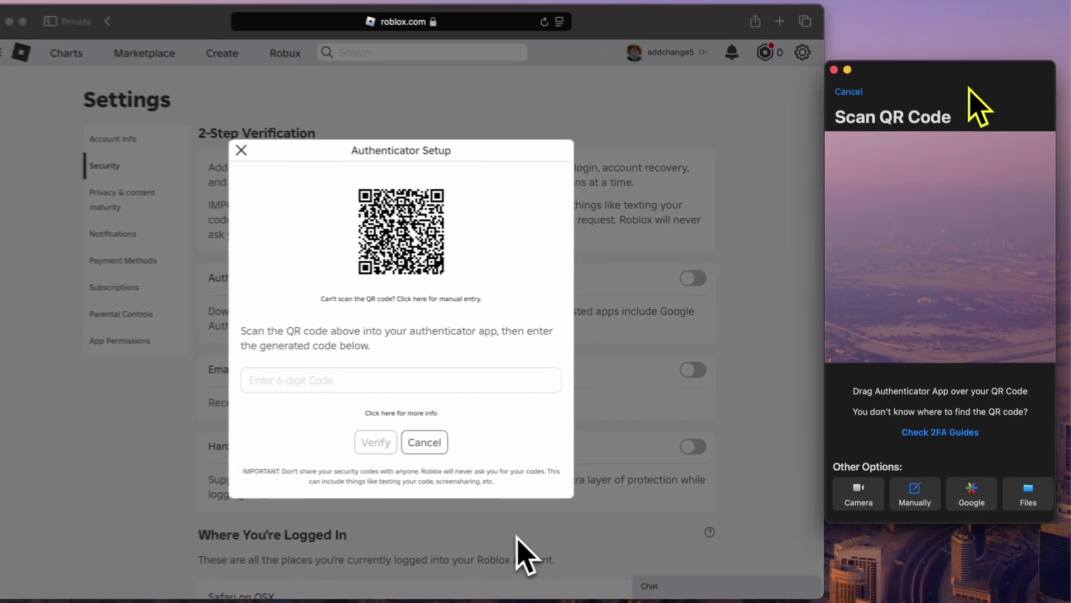
pyautogui.moveTo(960, 67); pyautogui.dragTo(323, 102)
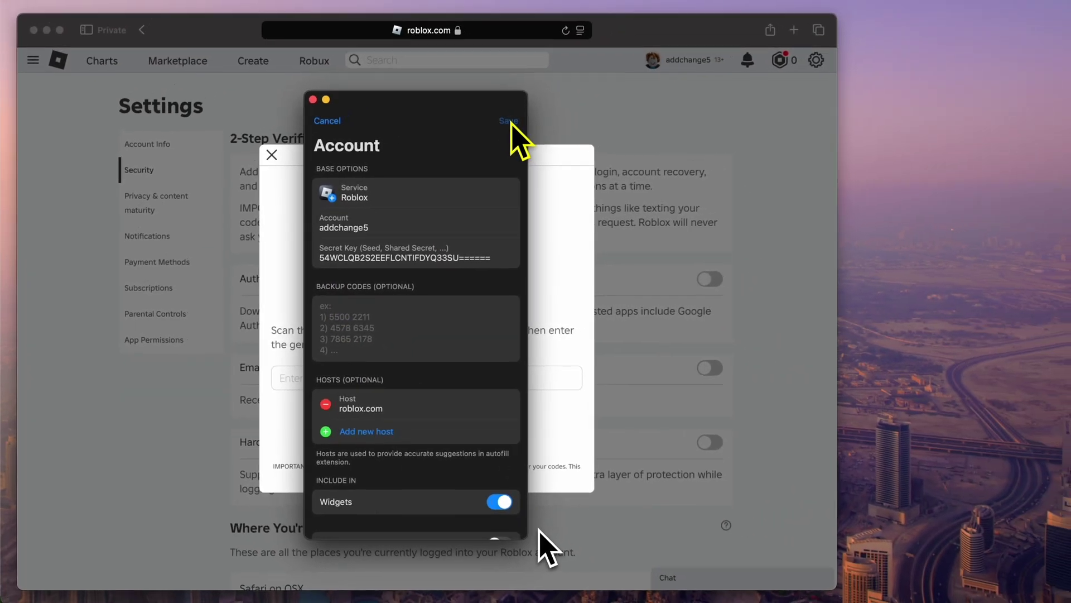
pyautogui.click(608, 81)
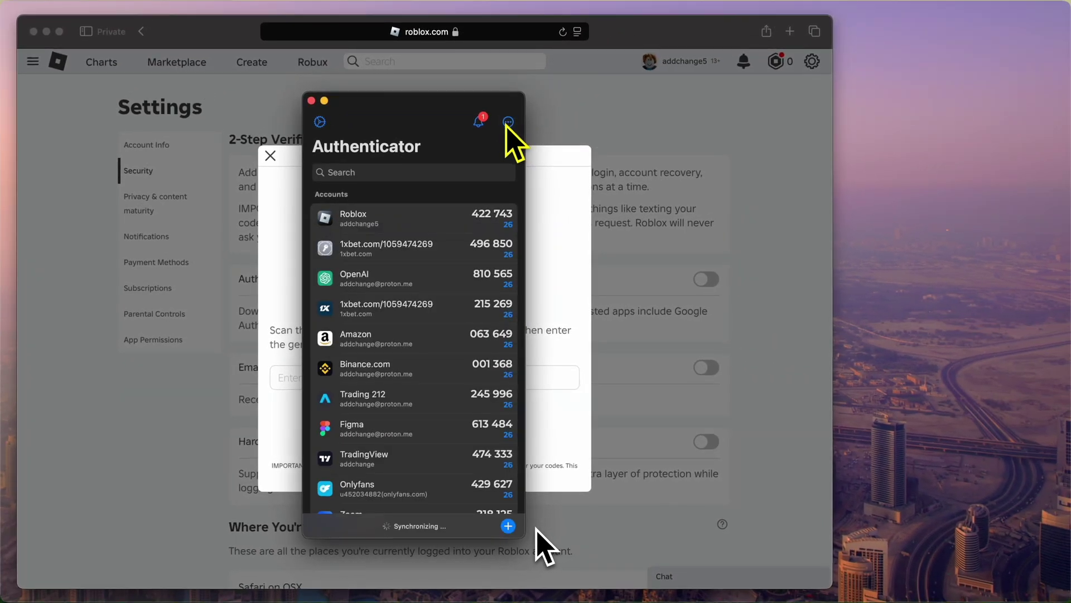
# - Copy the Roblox entry's current 6-digit code and move Authenticator clear of the dialog
pyautogui.click(444, 223)
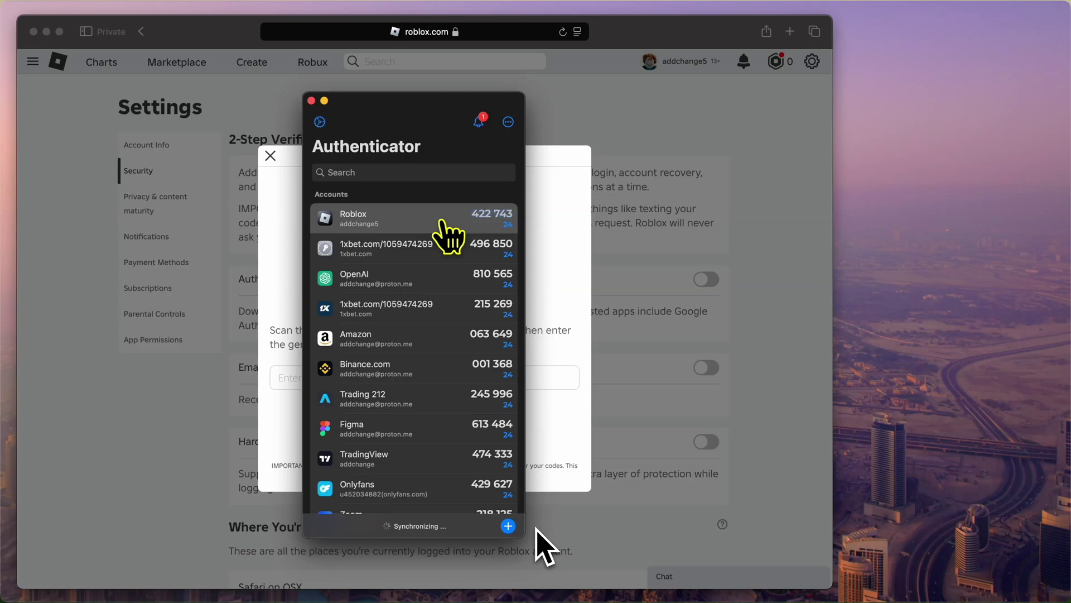
pyautogui.rightClick(396, 221)
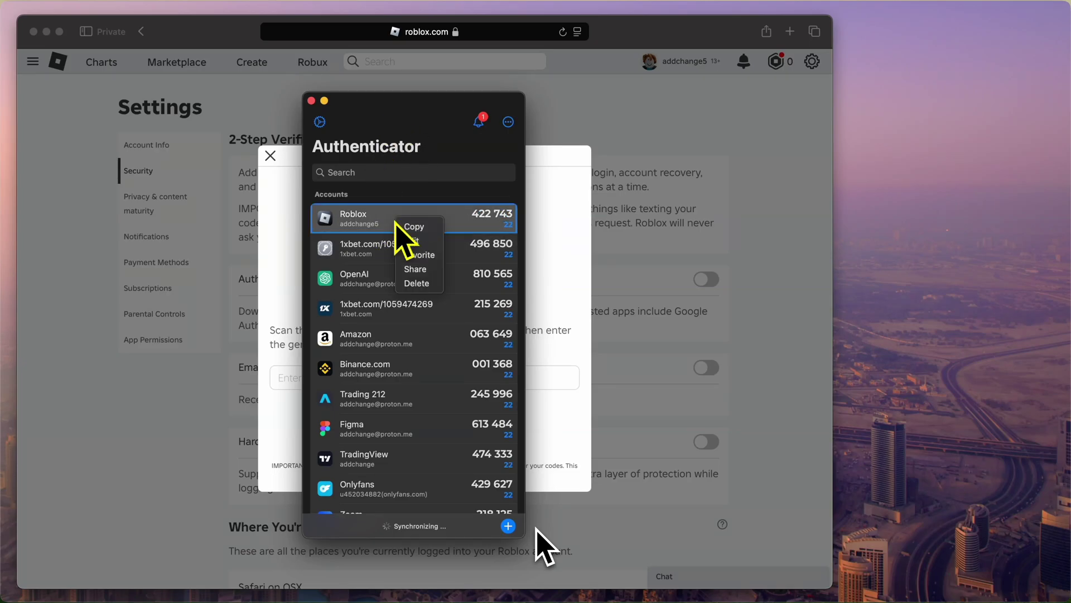
pyautogui.click(424, 227)
pyautogui.moveTo(413, 106); pyautogui.dragTo(941, 101)
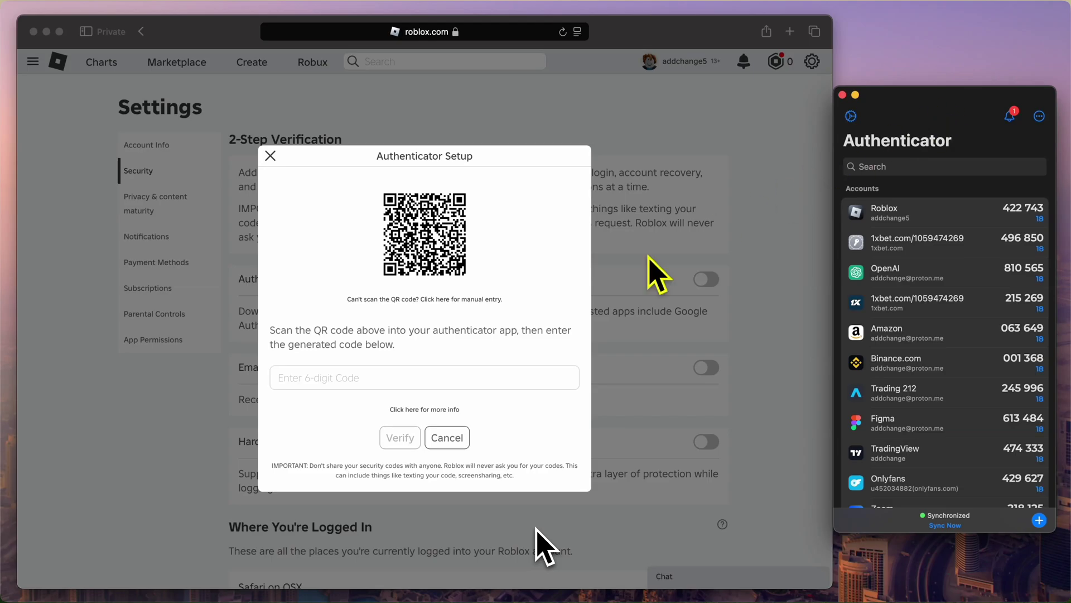
# - Enter the authenticator app's 6-digit code in the Authenticator Setup dialog and verify it
pyautogui.click(433, 363)
pyautogui.click(422, 372)
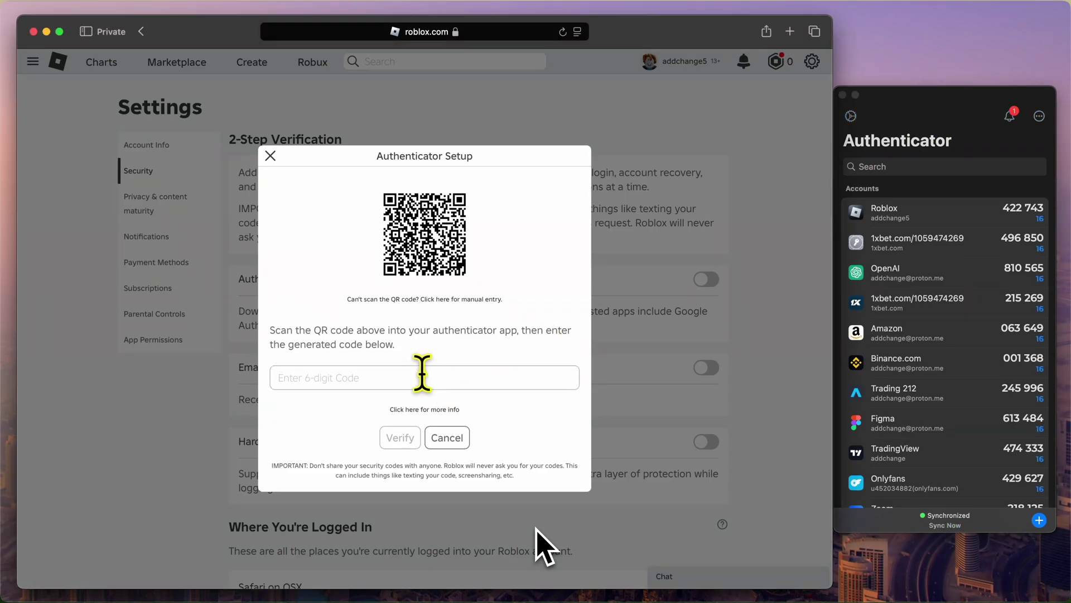
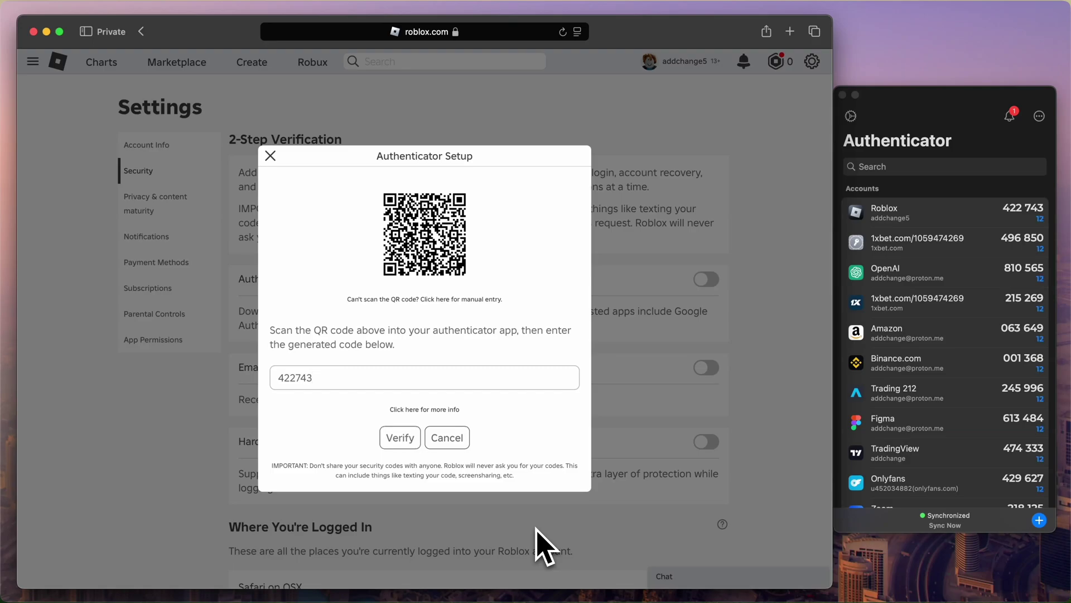
pyautogui.click(406, 442)
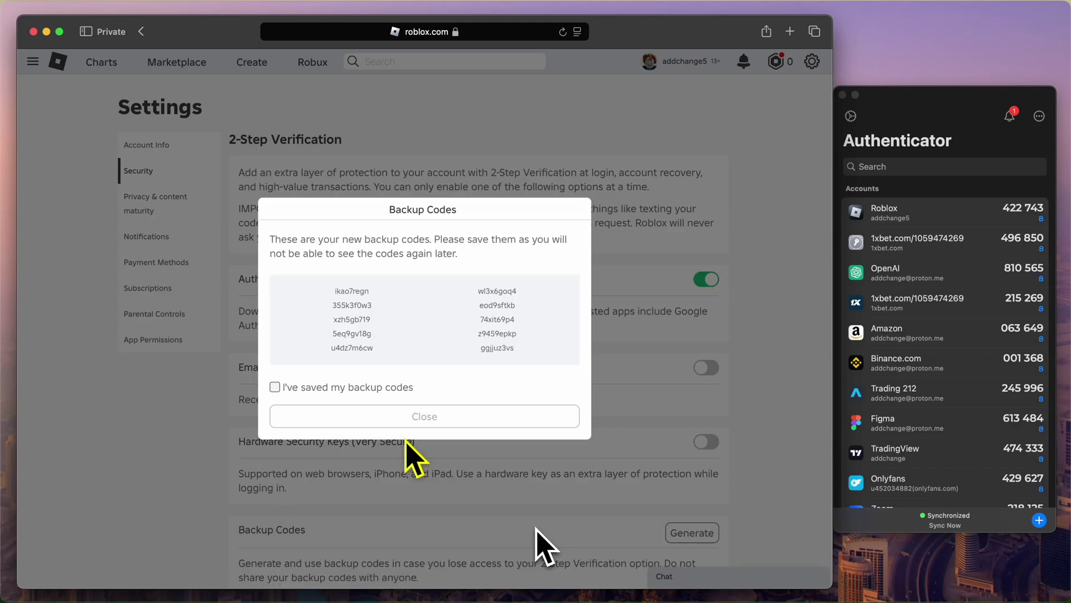
# - Tick the "I've saved my backup codes" checkbox in the Backup Codes dialog
pyautogui.click(275, 387)
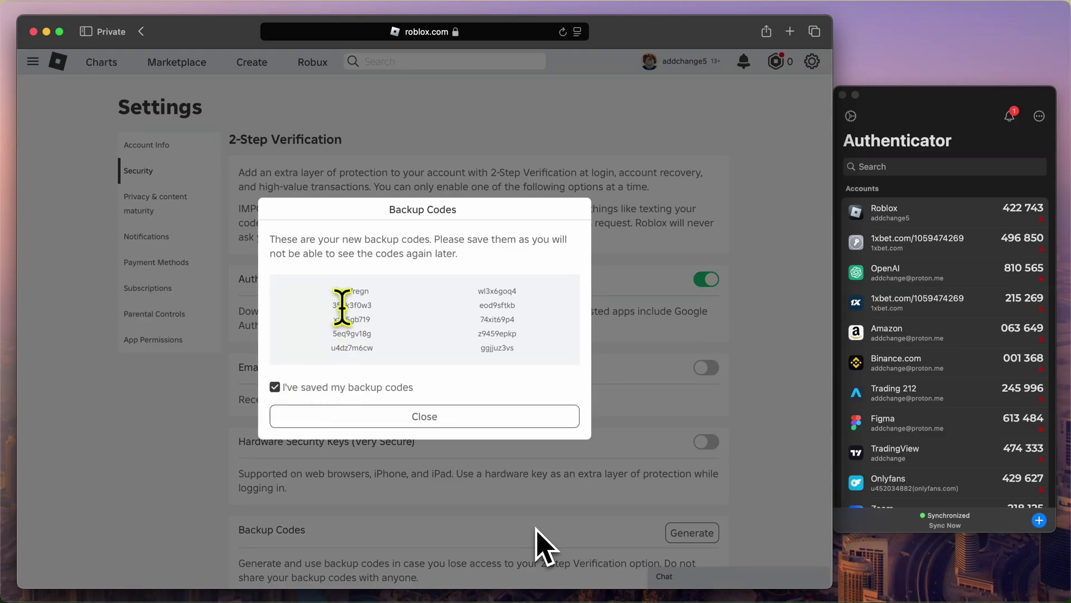
pyautogui.moveTo(333, 300); pyautogui.dragTo(524, 356)
pyautogui.click(524, 356)
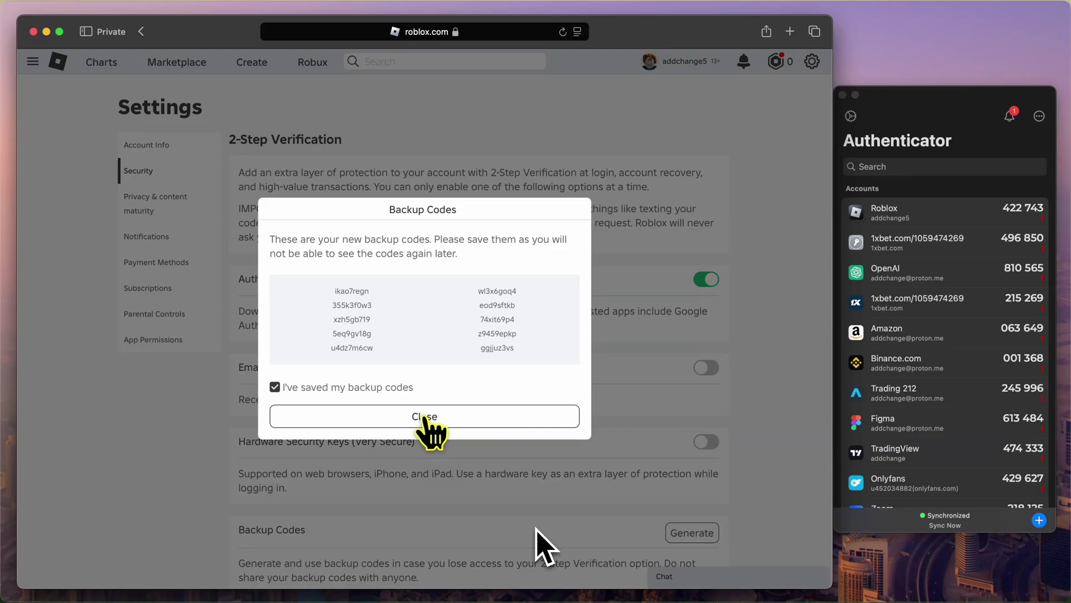
# - Close the Backup Codes dialog and choose Logout from the gear menu
pyautogui.click(425, 418)
pyautogui.scroll(-1, 426, 424)
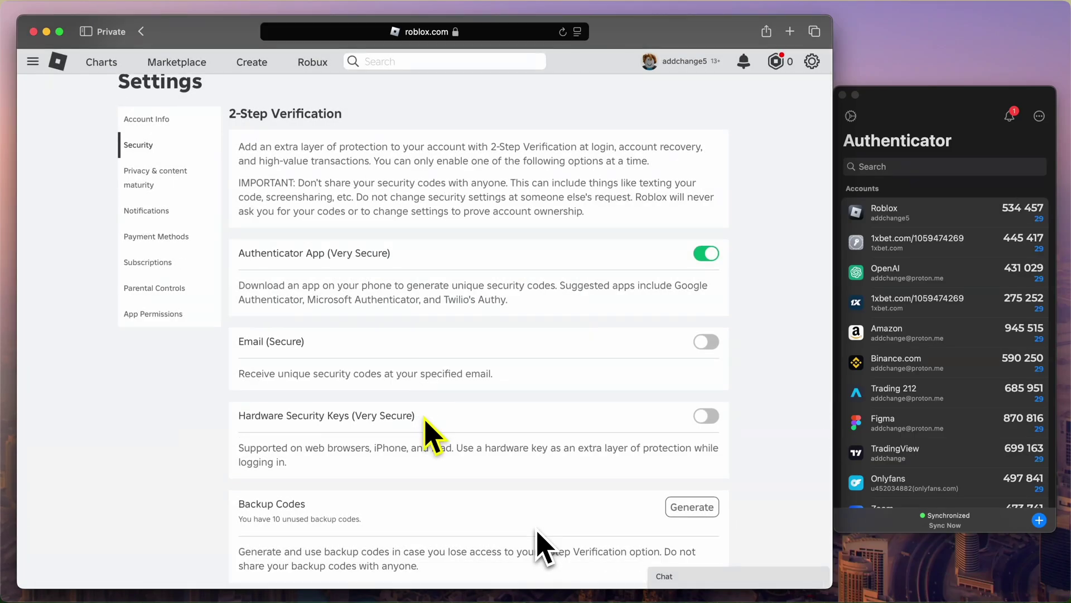
pyautogui.scroll(1, 424, 418)
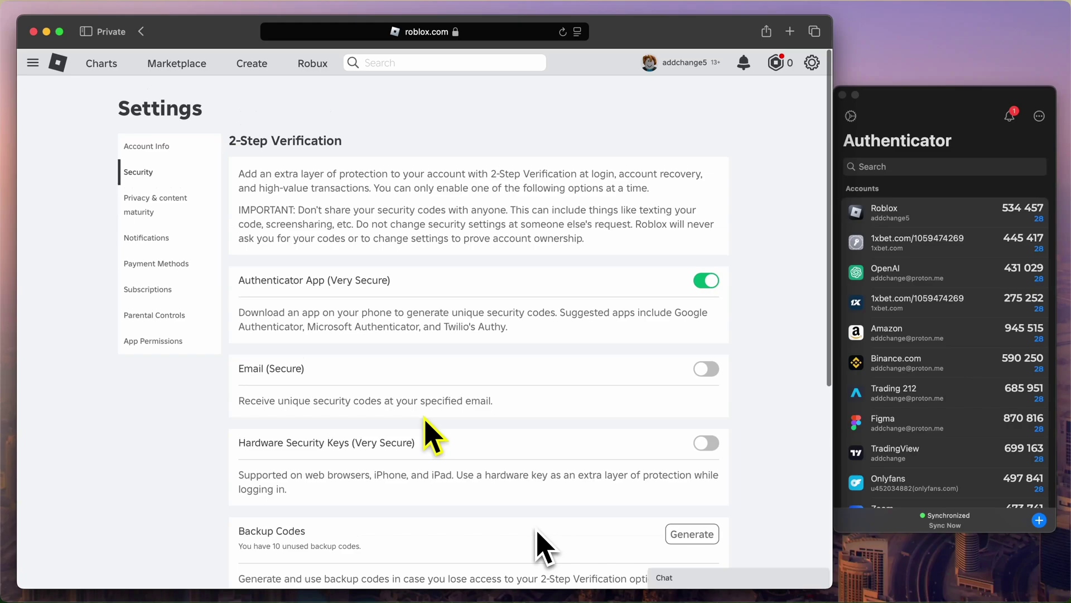
pyautogui.click(812, 63)
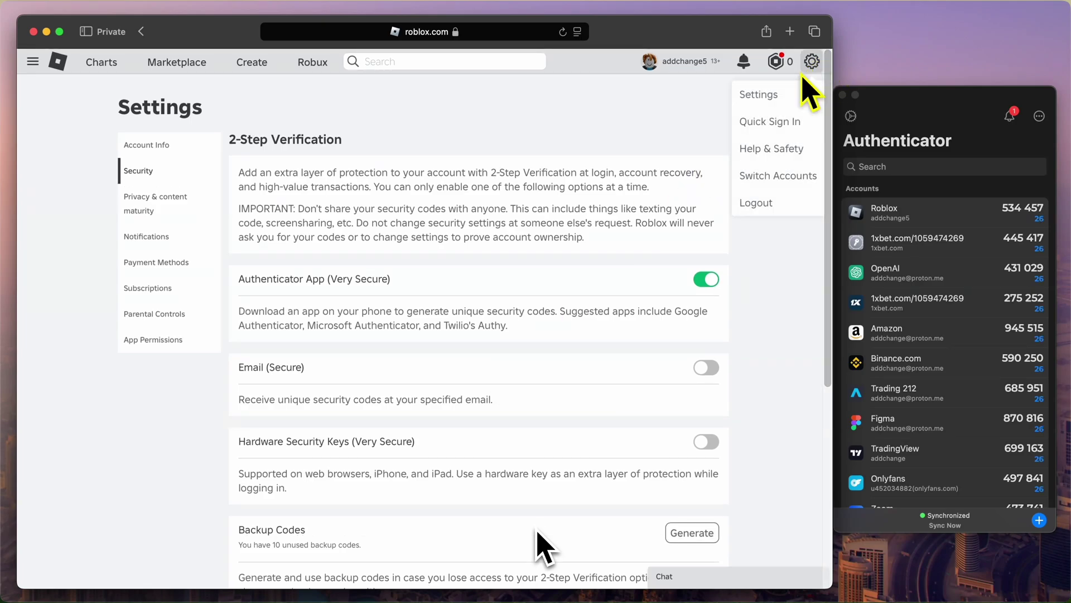
pyautogui.click(761, 204)
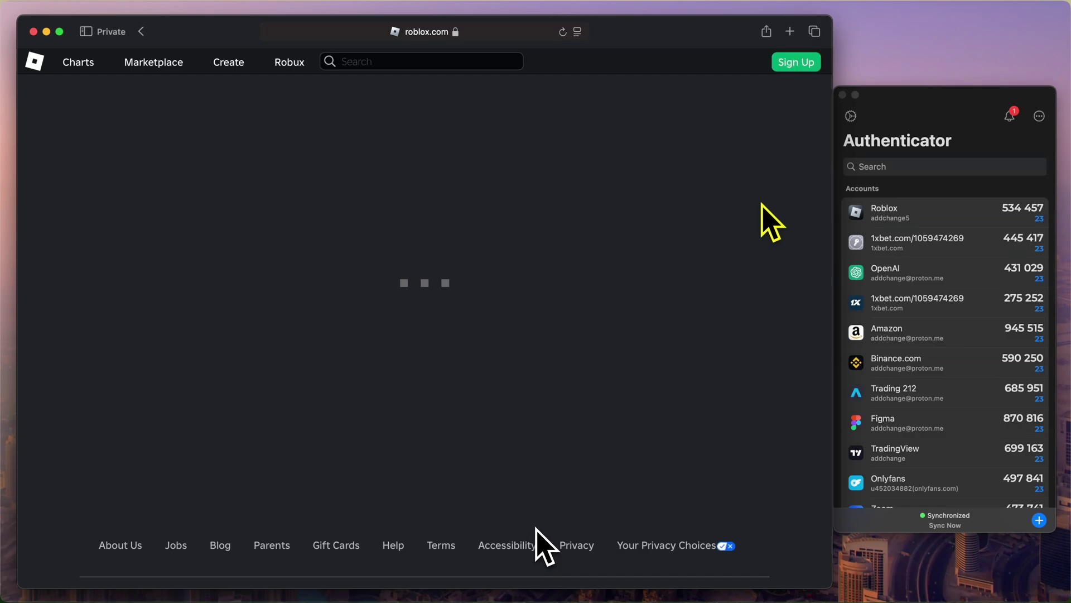
# - Log in with the account's username and password
pyautogui.write('addchange5')
pyautogui.press('Tab')
pyautogui.write('••••••••••••••')
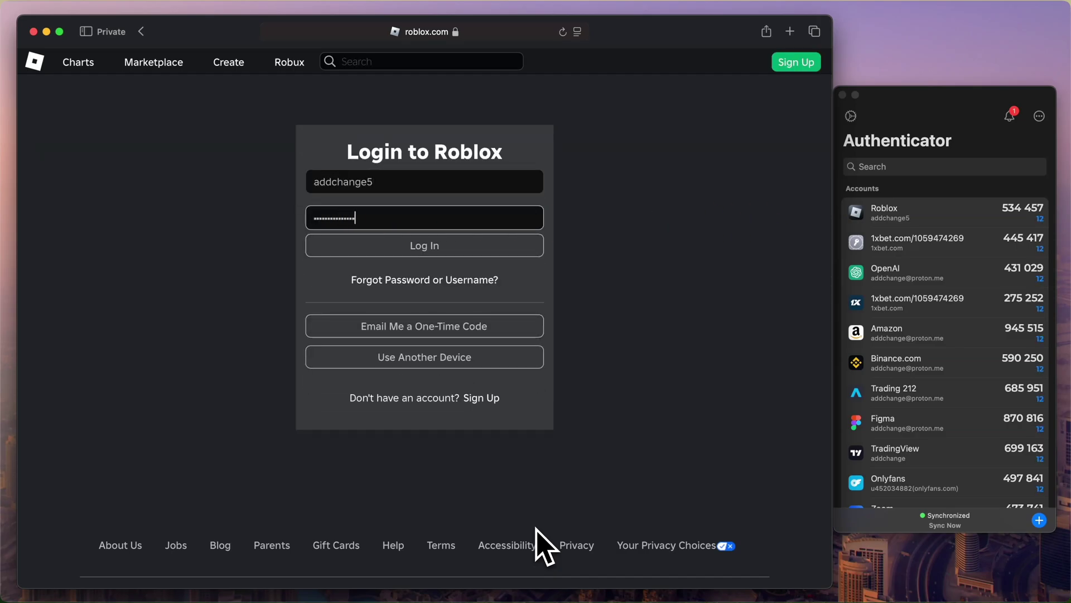
pyautogui.click(480, 246)
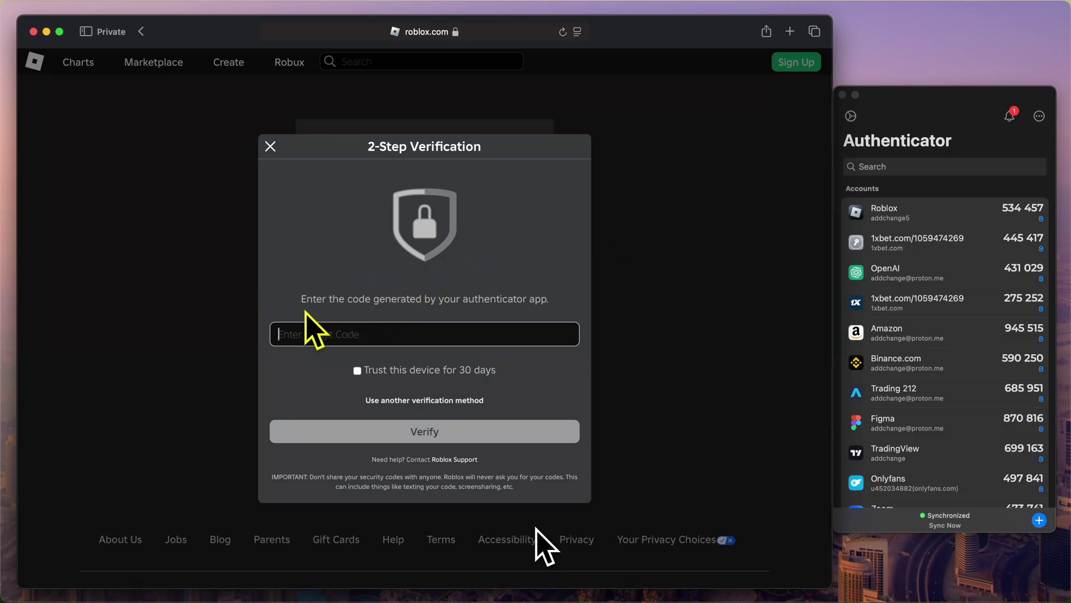
# - Enter the current Roblox code from Authenticator at the 2-step prompt and verify
pyautogui.moveTo(300, 299); pyautogui.dragTo(550, 306)
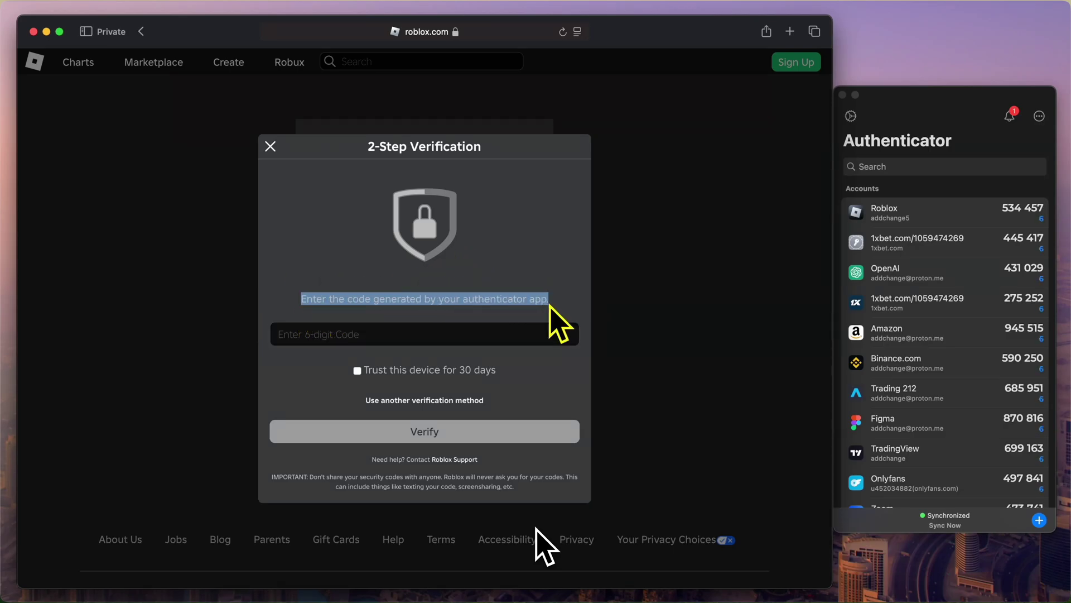
pyautogui.click(550, 306)
pyautogui.click(954, 215)
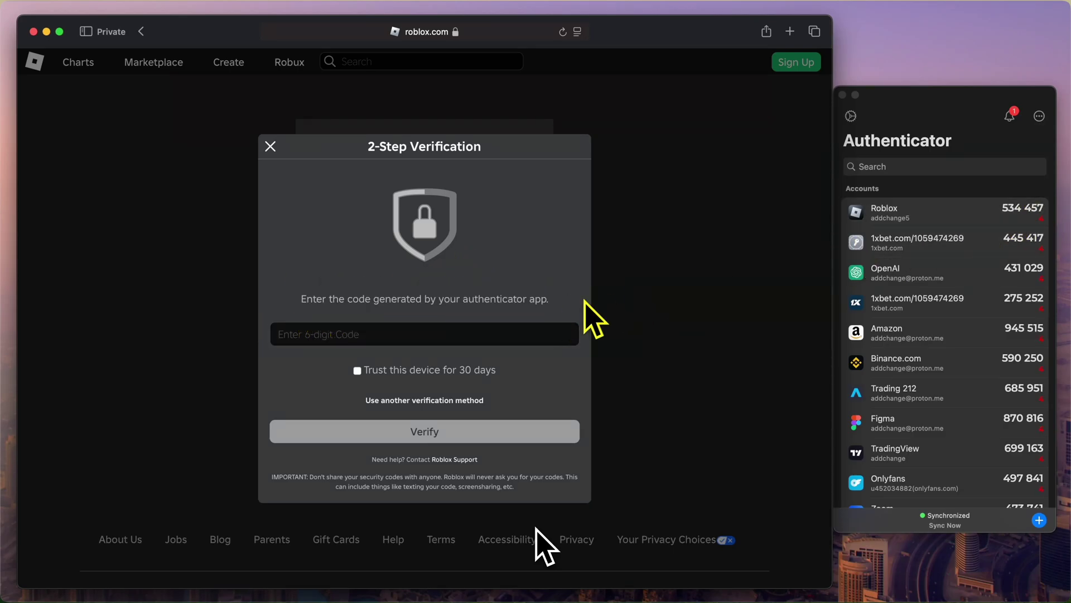
pyautogui.click(465, 335)
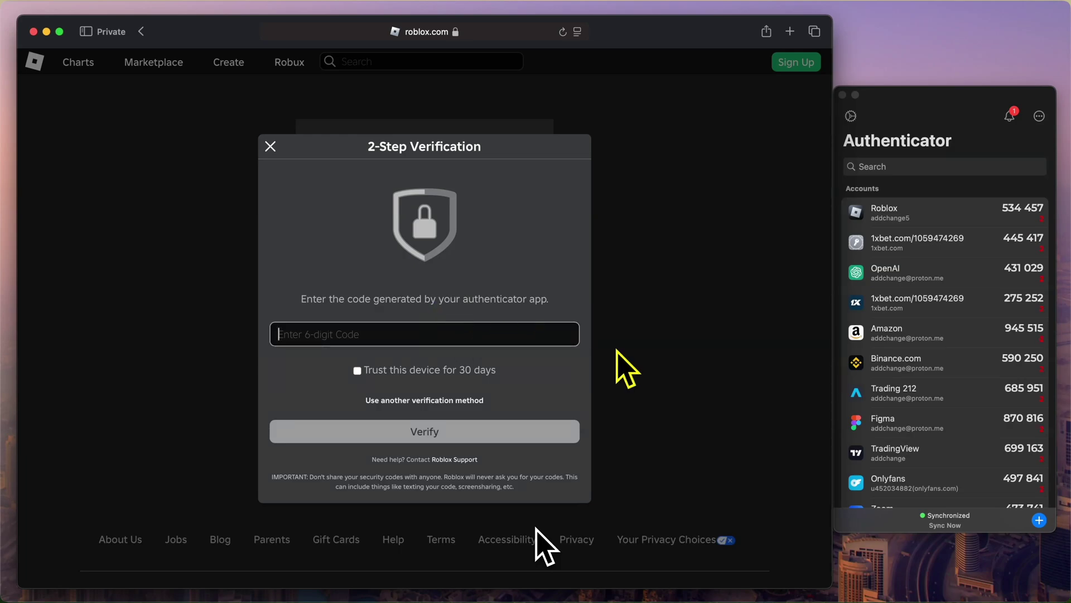
pyautogui.click(453, 333)
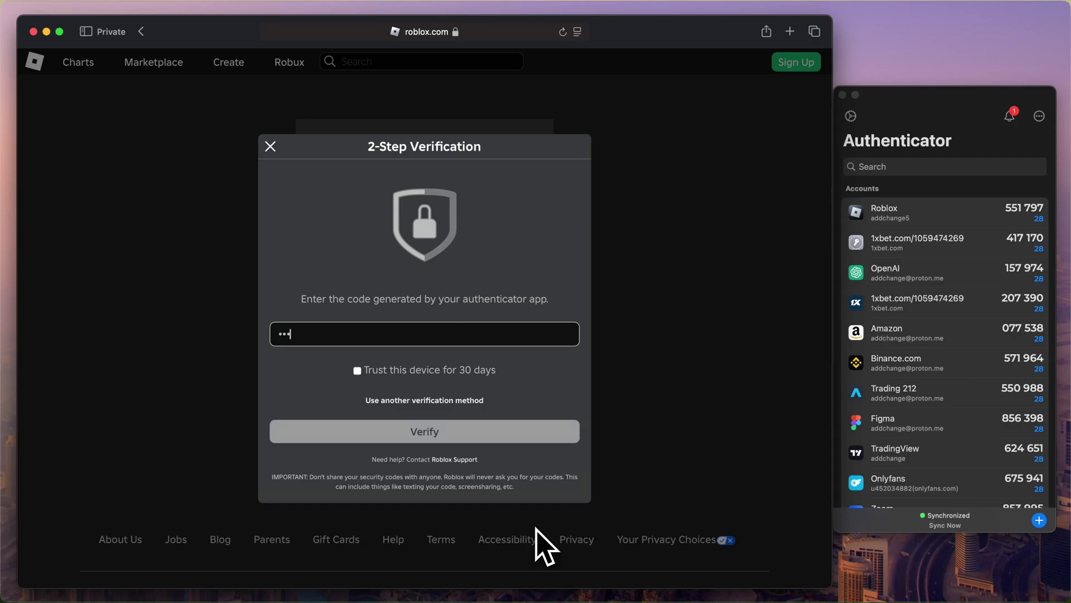
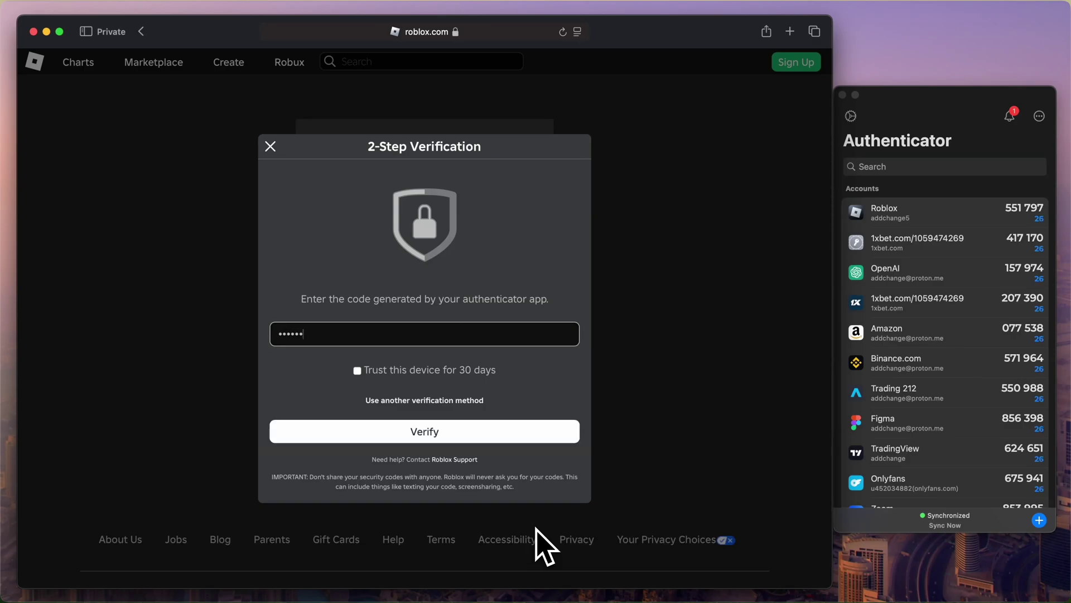
pyautogui.click(449, 434)
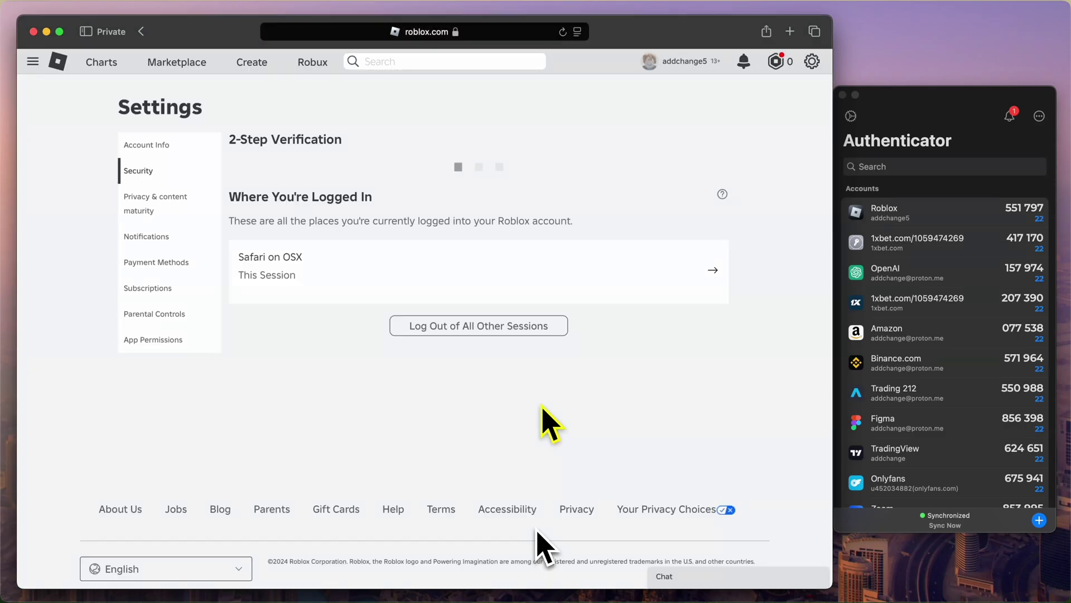
# - Scroll the Security page to confirm Authenticator App verification is on with 10 backup codes
pyautogui.scroll(-5, 549, 424)
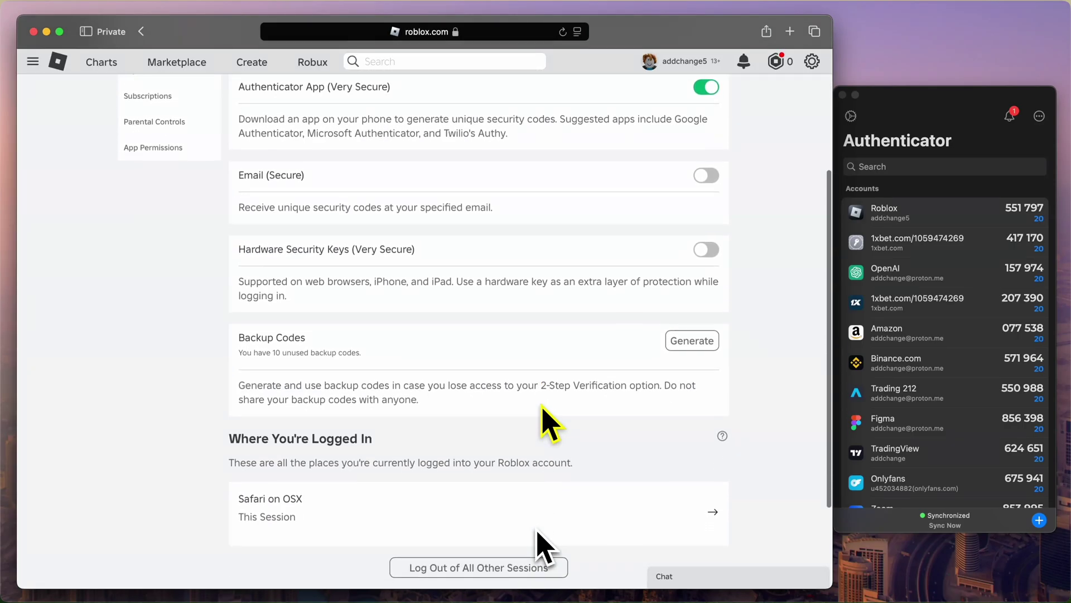
pyautogui.scroll(2, 550, 424)
pyautogui.scroll(2, 550, 424)
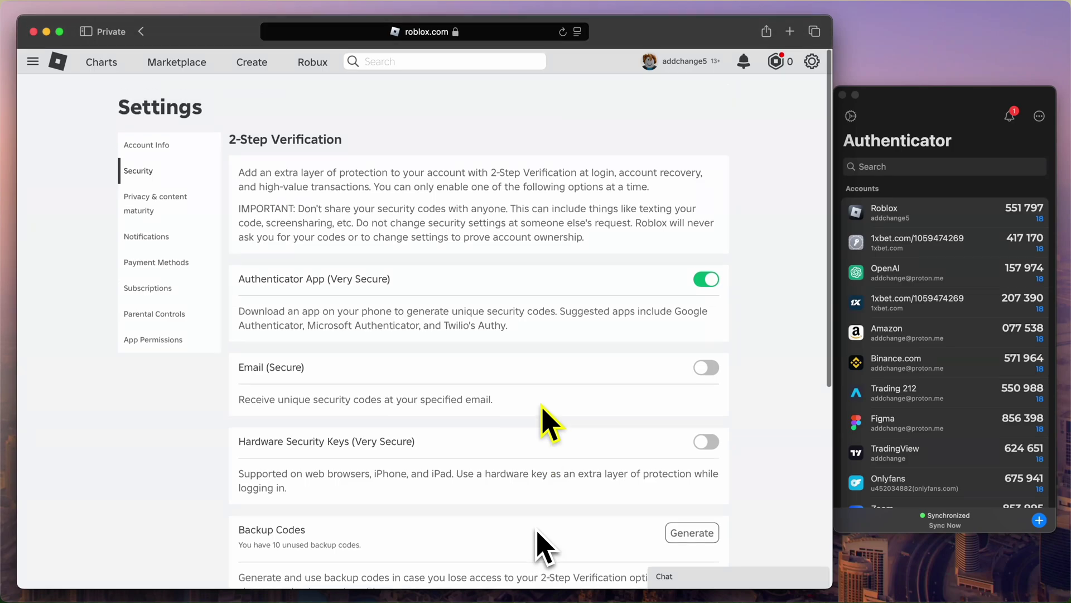